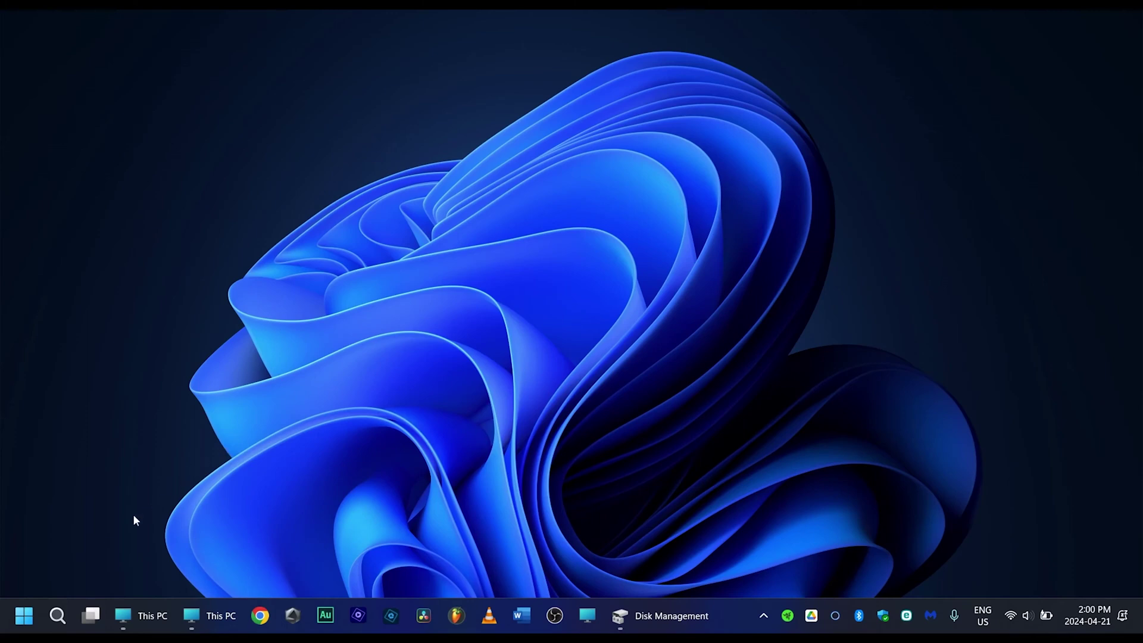
# Check that Settings > System > About shows 64.0 GB installed RAM, then close Settings
pyautogui.rightClick(26, 616)
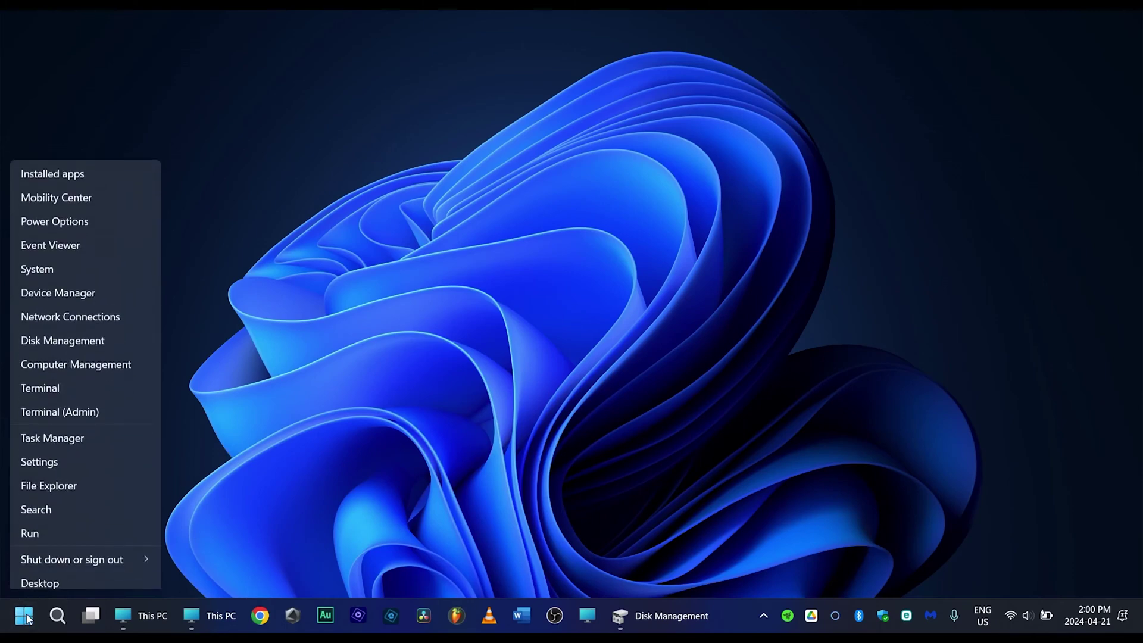
pyautogui.click(49, 456)
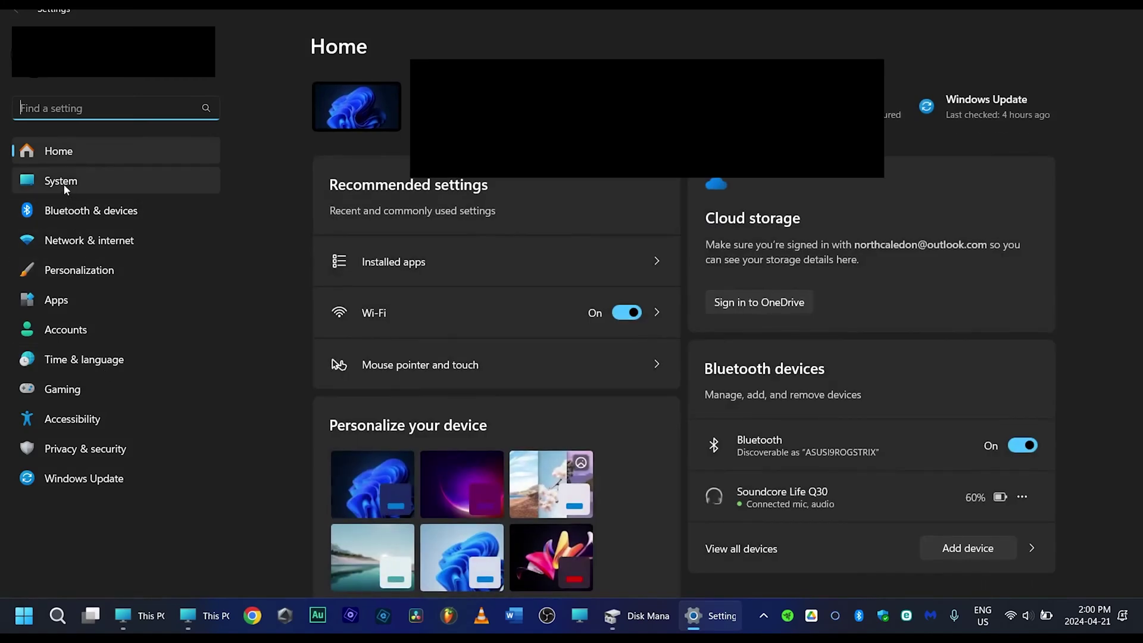
pyautogui.click(61, 181)
pyautogui.scroll(-8, 540, 346)
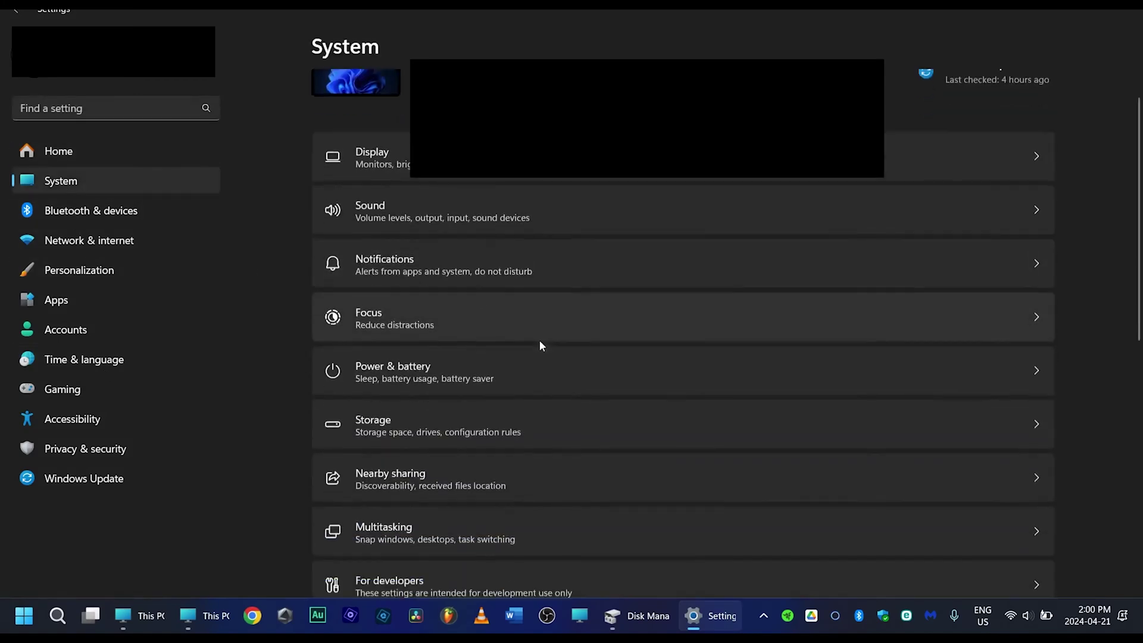
pyautogui.scroll(-6, 541, 346)
pyautogui.scroll(-2, 541, 347)
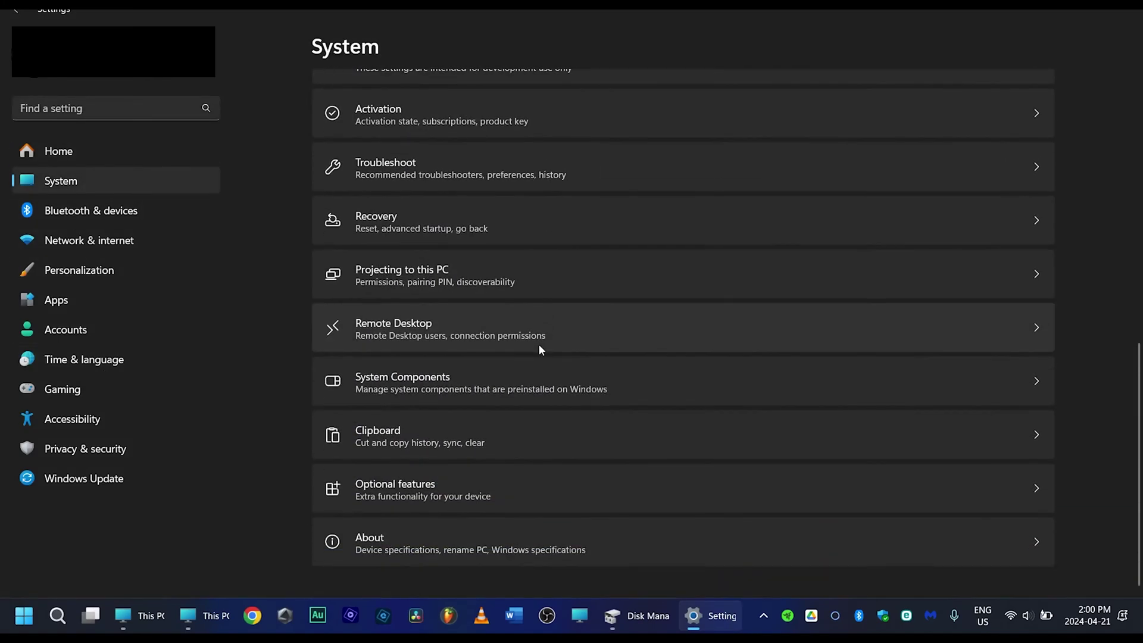
pyautogui.click(404, 537)
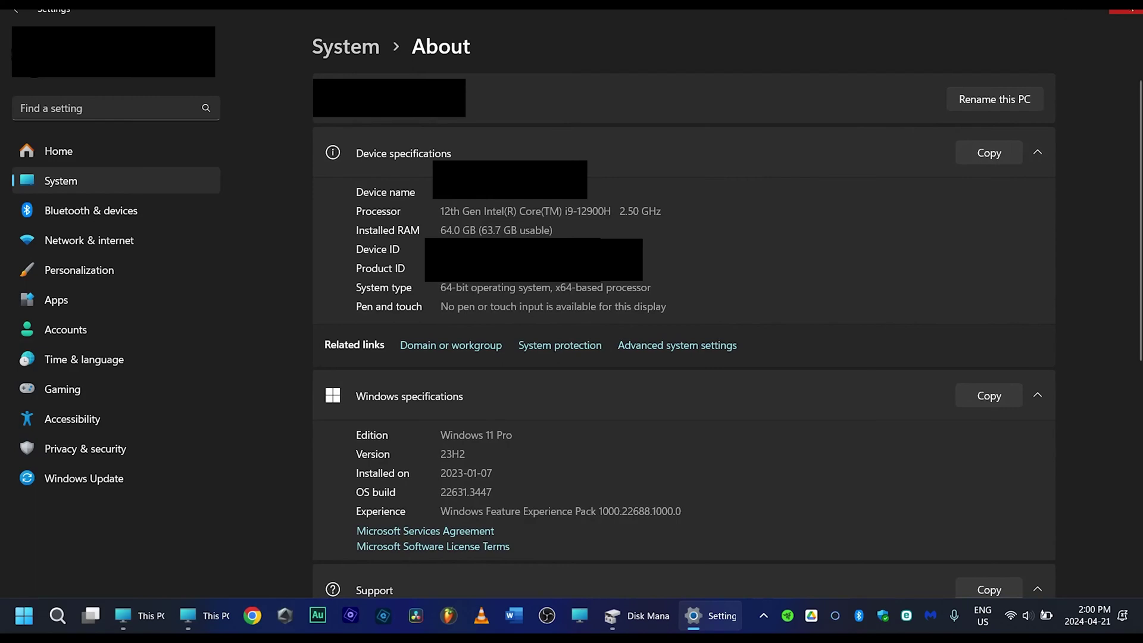
pyautogui.hotkey('alt', 'F4')
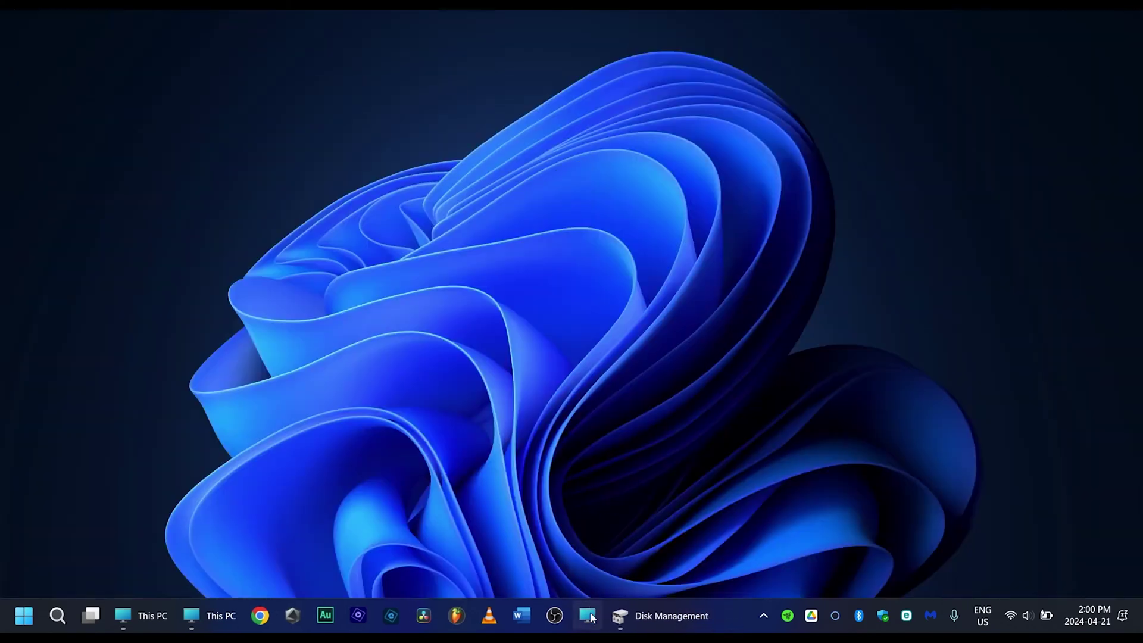
# Open a This PC window and launch Disk Management from the Start shortcut menu
pyautogui.click(589, 615)
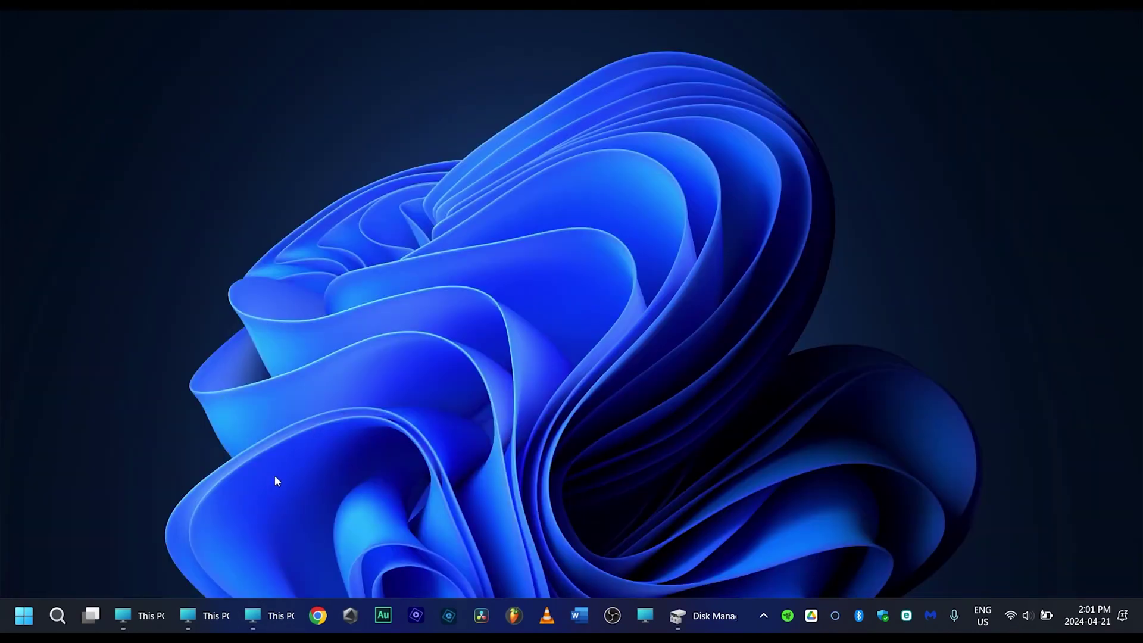
pyautogui.rightClick(25, 618)
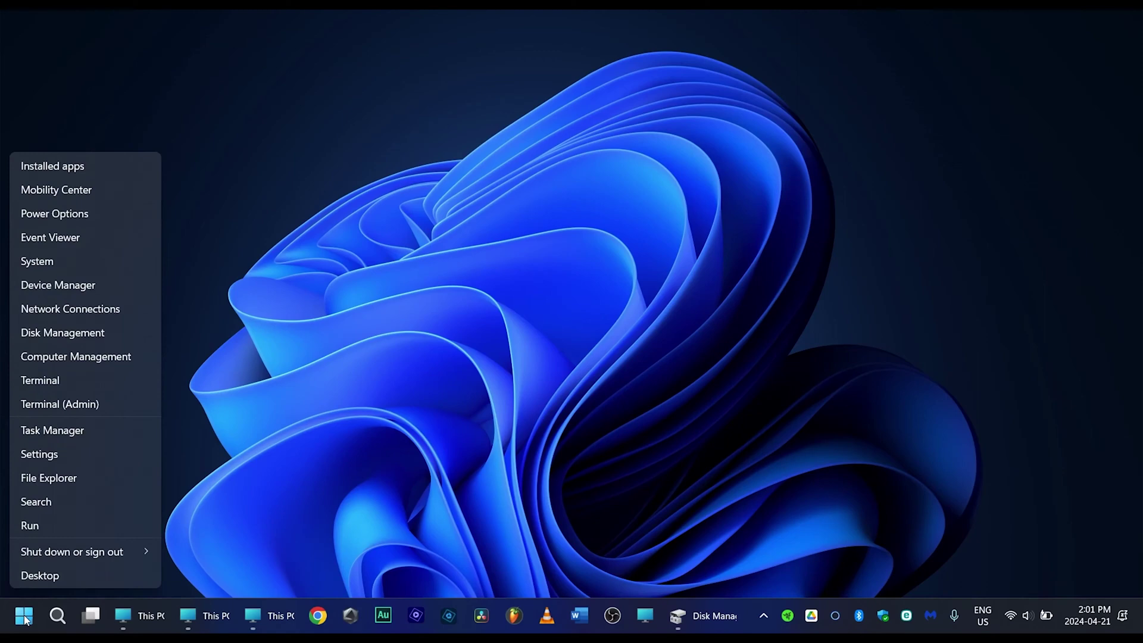
pyautogui.click(50, 335)
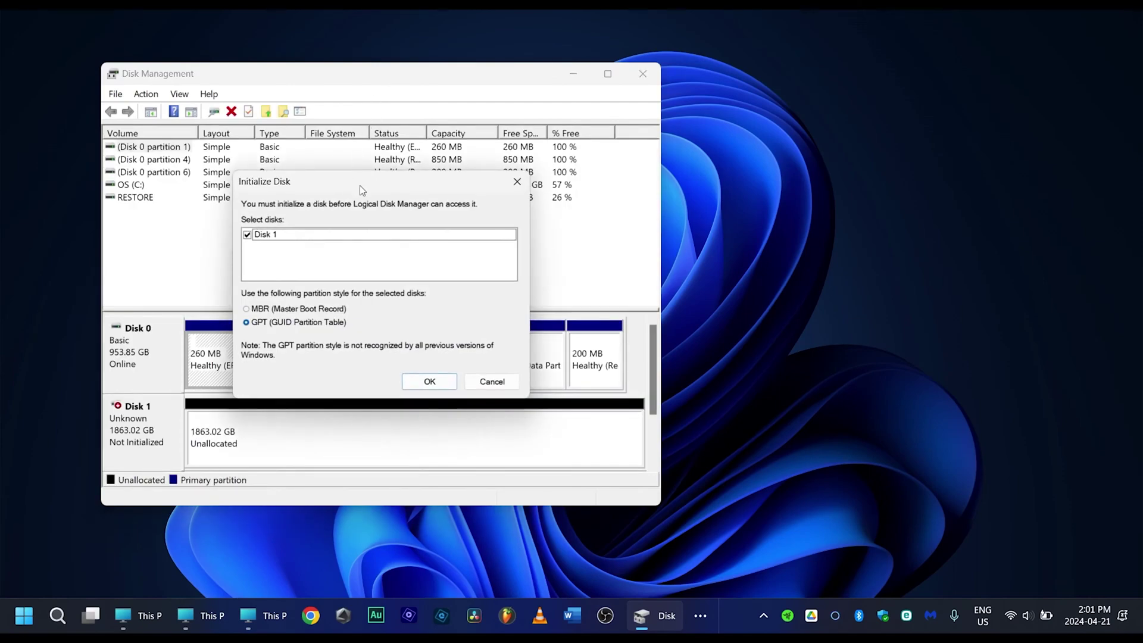
# Initialize Disk 1 as GPT, leaving it a Basic, Online, fully unallocated 1863 GB disk
pyautogui.moveTo(359, 184); pyautogui.dragTo(582, 94)
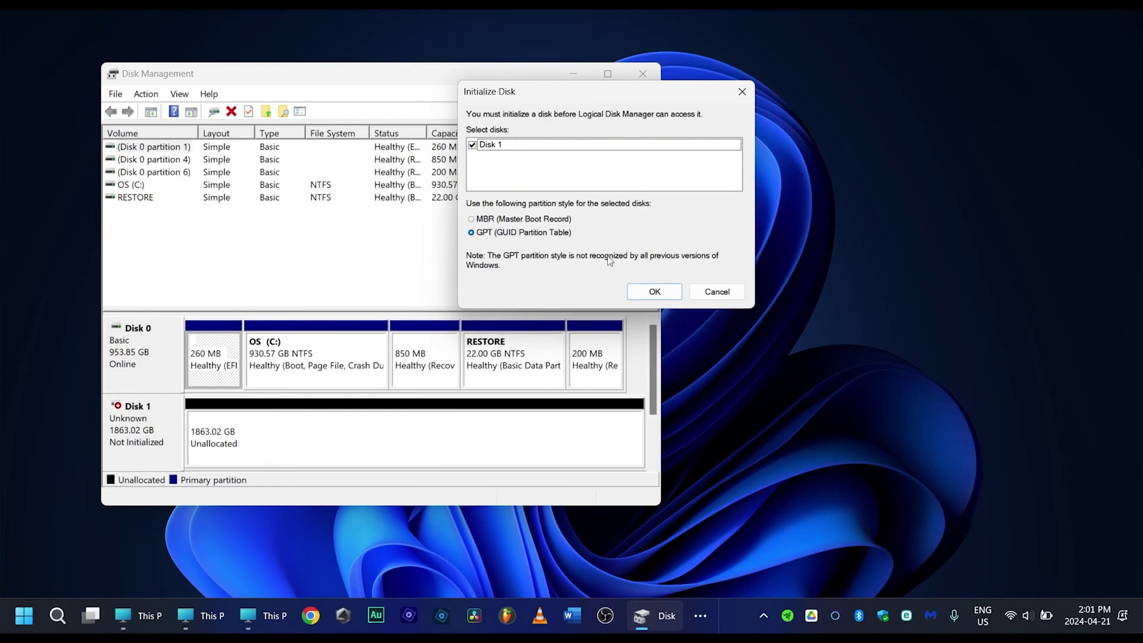
pyautogui.moveTo(621, 98); pyautogui.dragTo(433, 161)
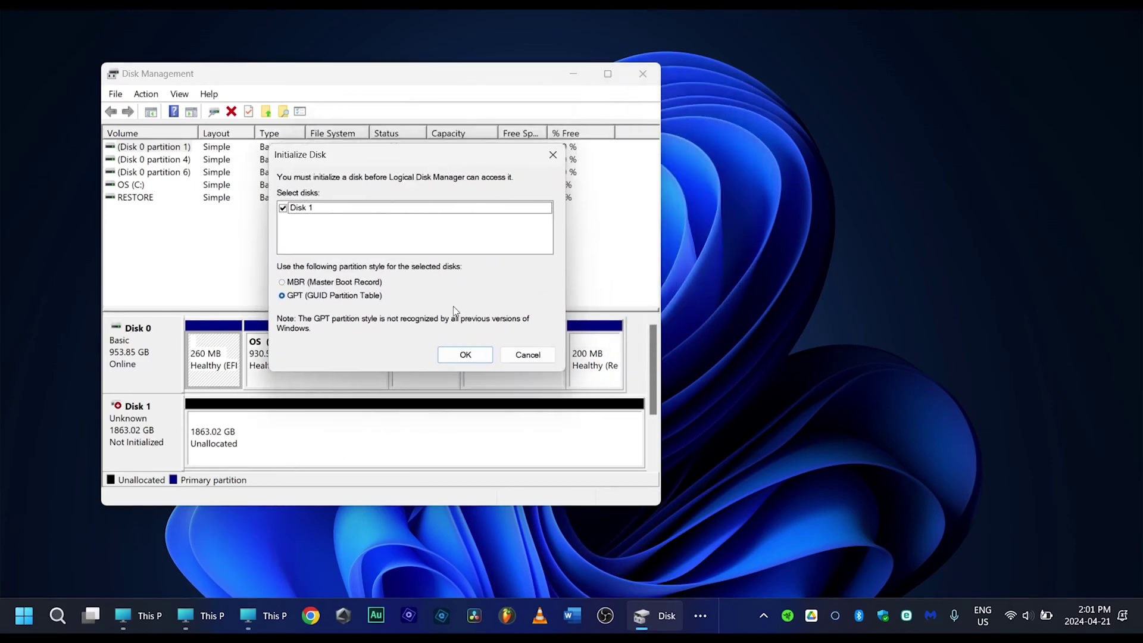
pyautogui.click(465, 357)
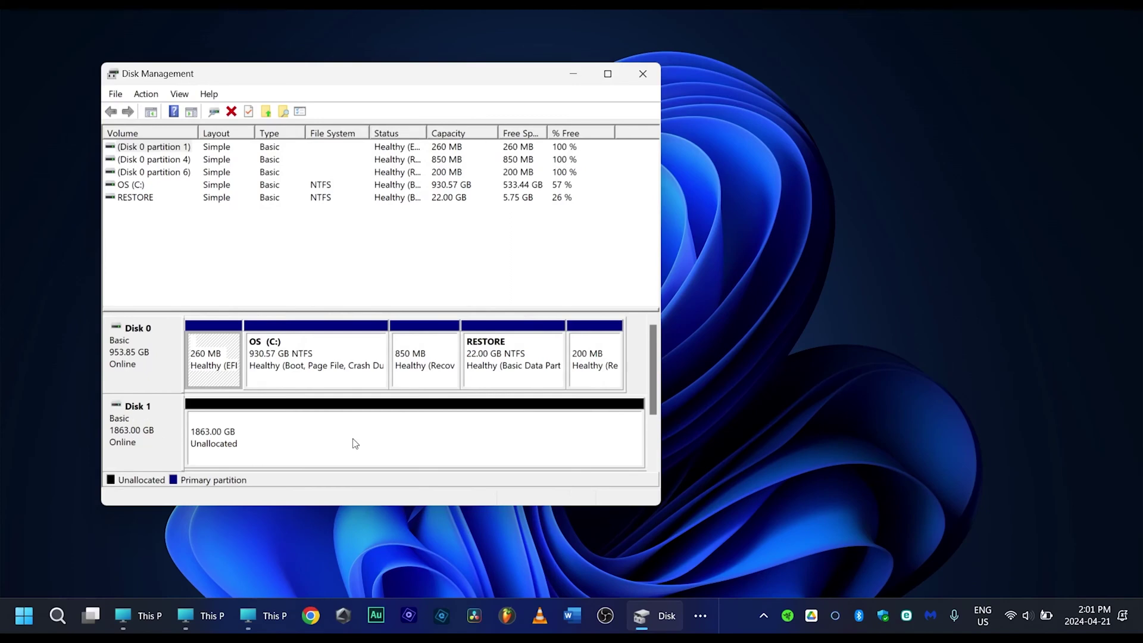
pyautogui.rightClick(413, 445)
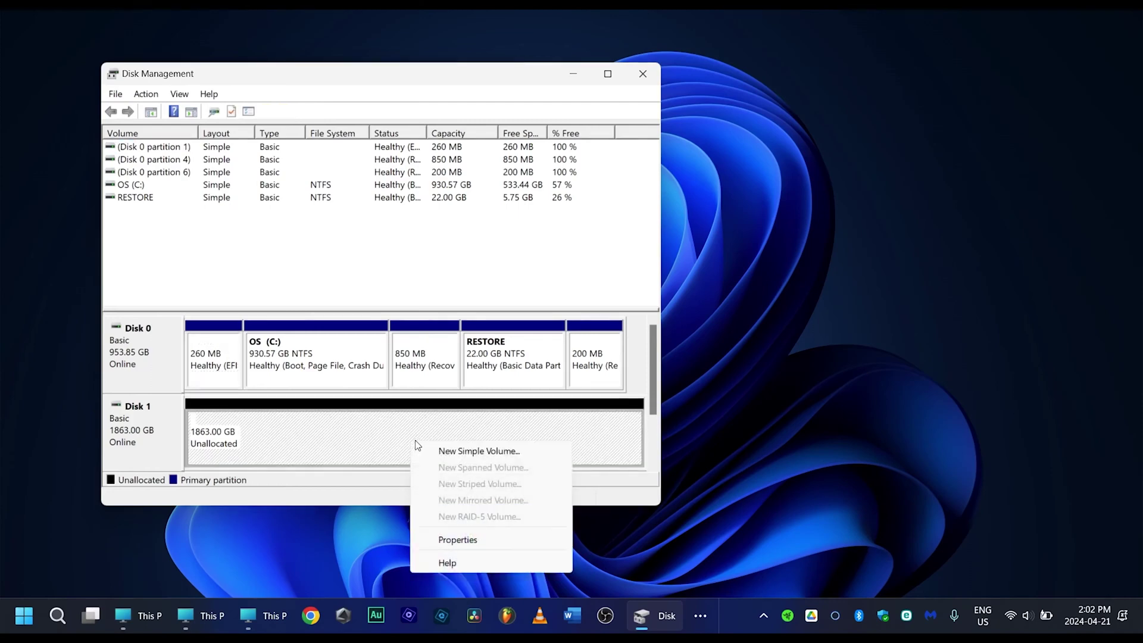
# Start a new simple volume on Disk 1 using the full size and drive letter D
pyautogui.click(457, 454)
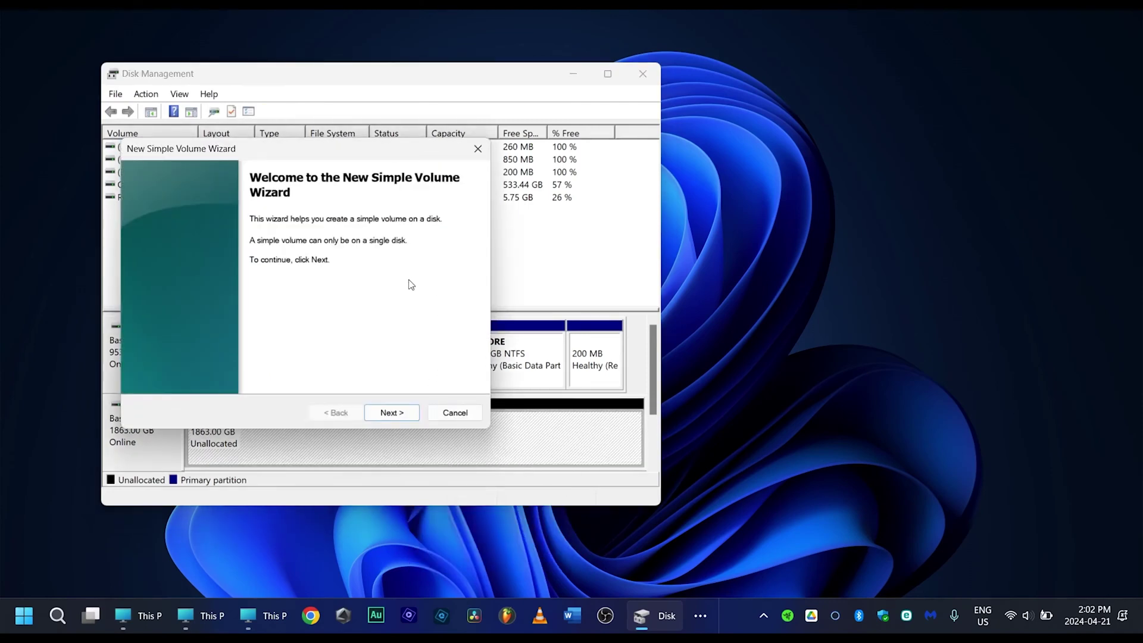
pyautogui.click(391, 414)
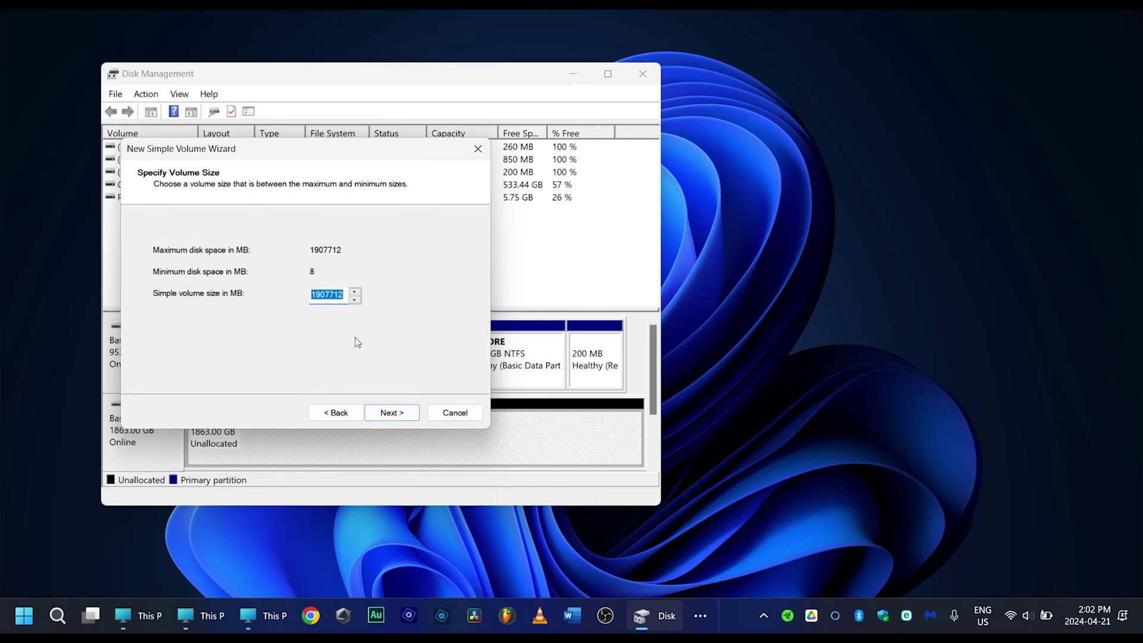
pyautogui.click(390, 414)
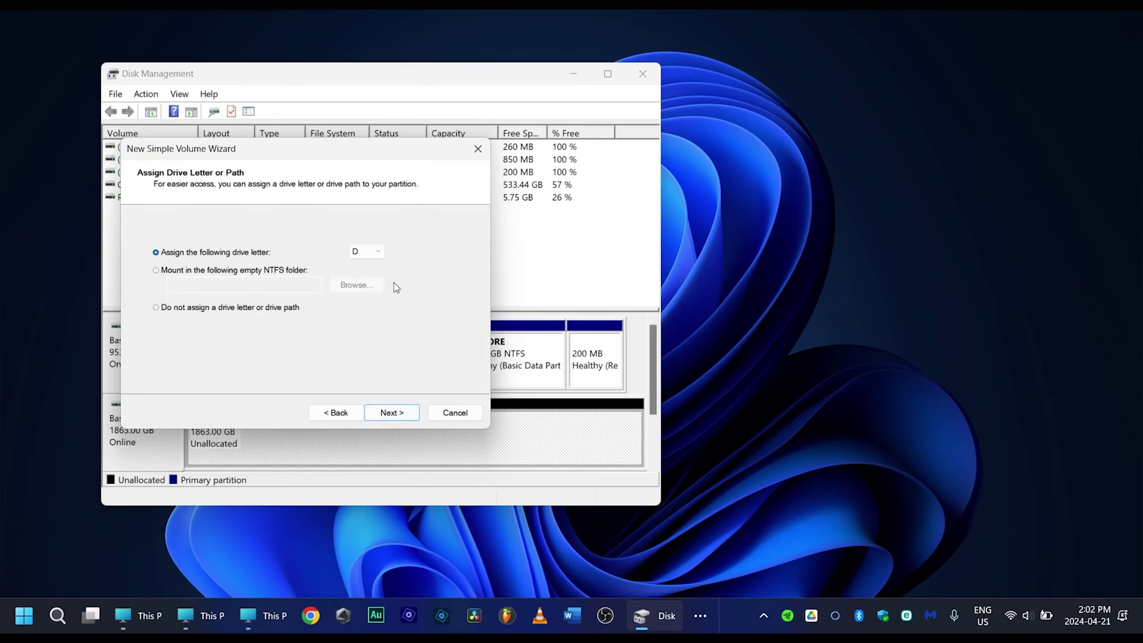
pyautogui.click(378, 250)
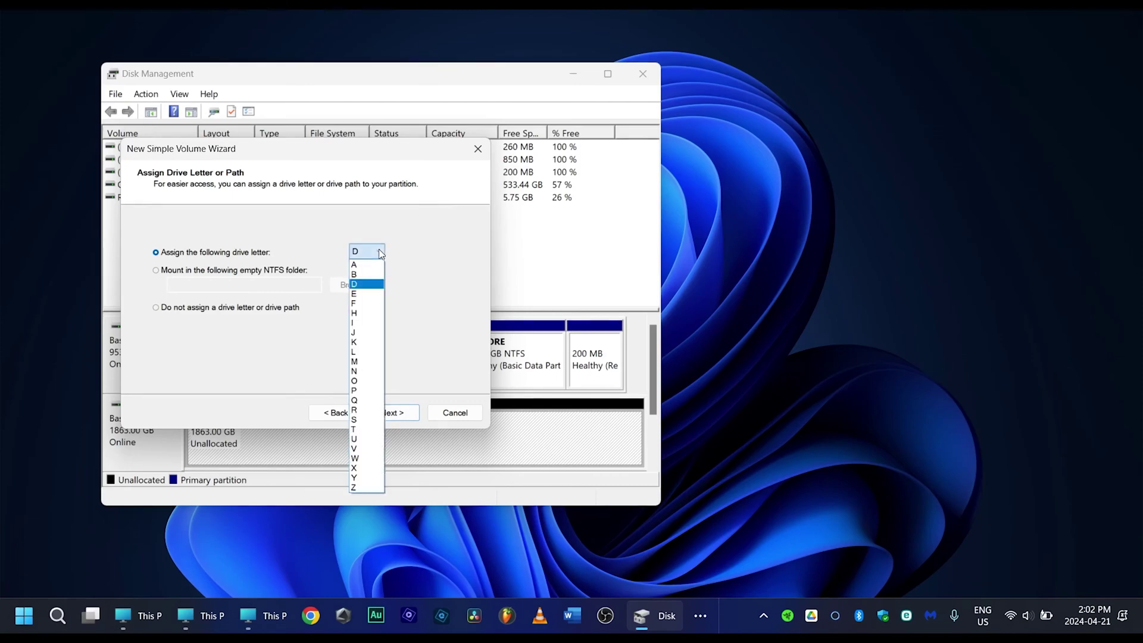
pyautogui.click(355, 284)
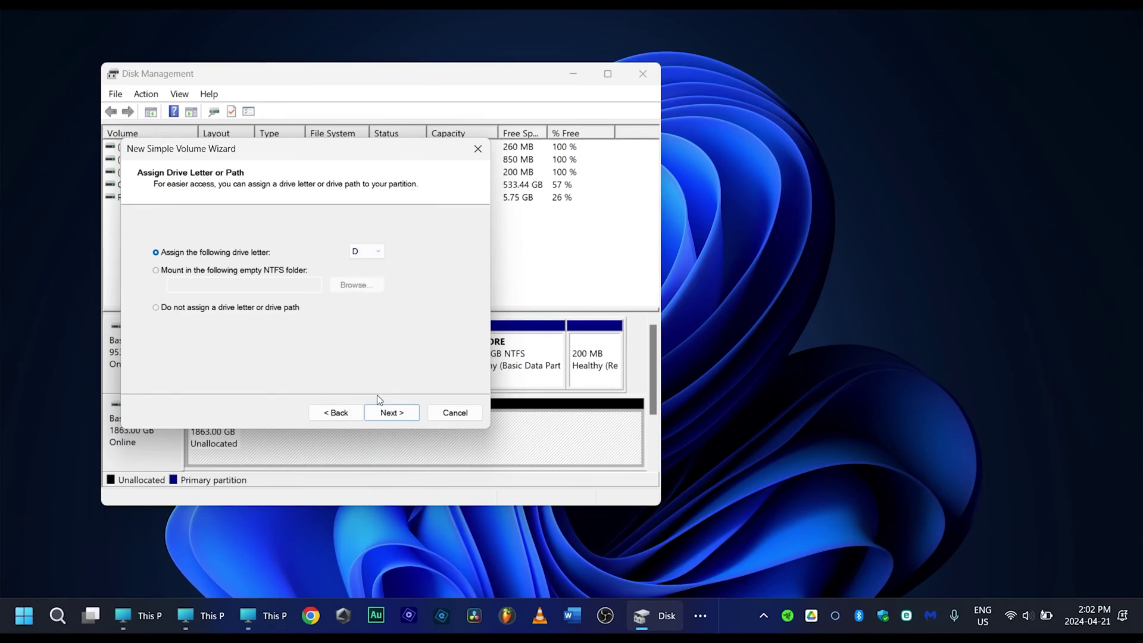
pyautogui.click(391, 413)
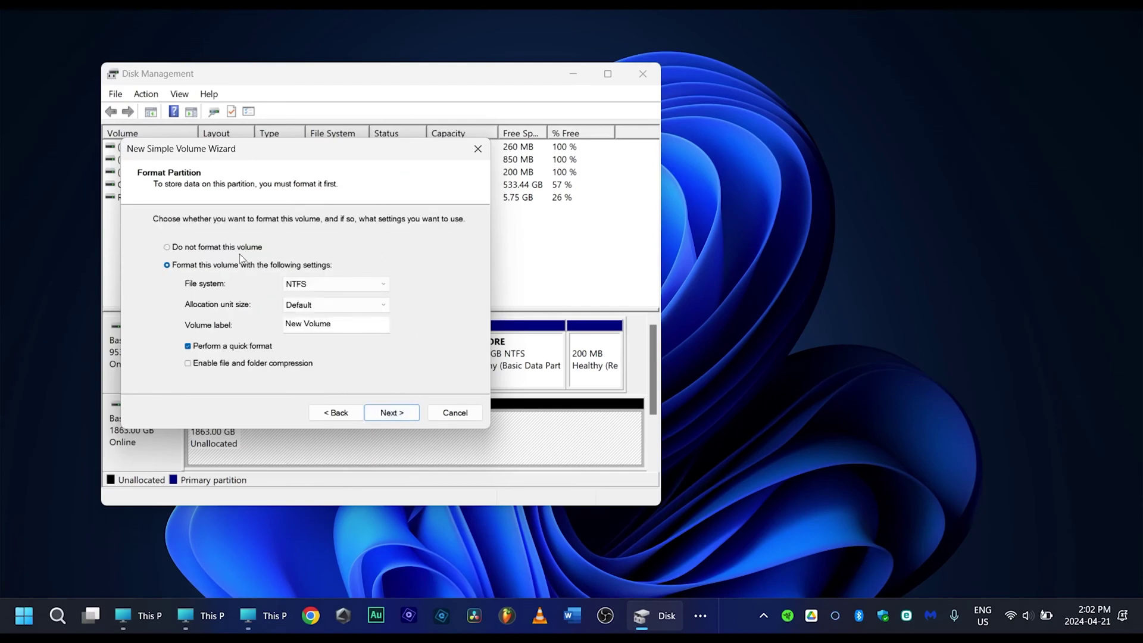
# Format the volume NTFS with the label 'Second SSD' and confirm it in This PC
pyautogui.doubleClick(330, 325)
pyautogui.write('S')
pyautogui.write('econd S')
pyautogui.write('SD')
pyautogui.click(390, 413)
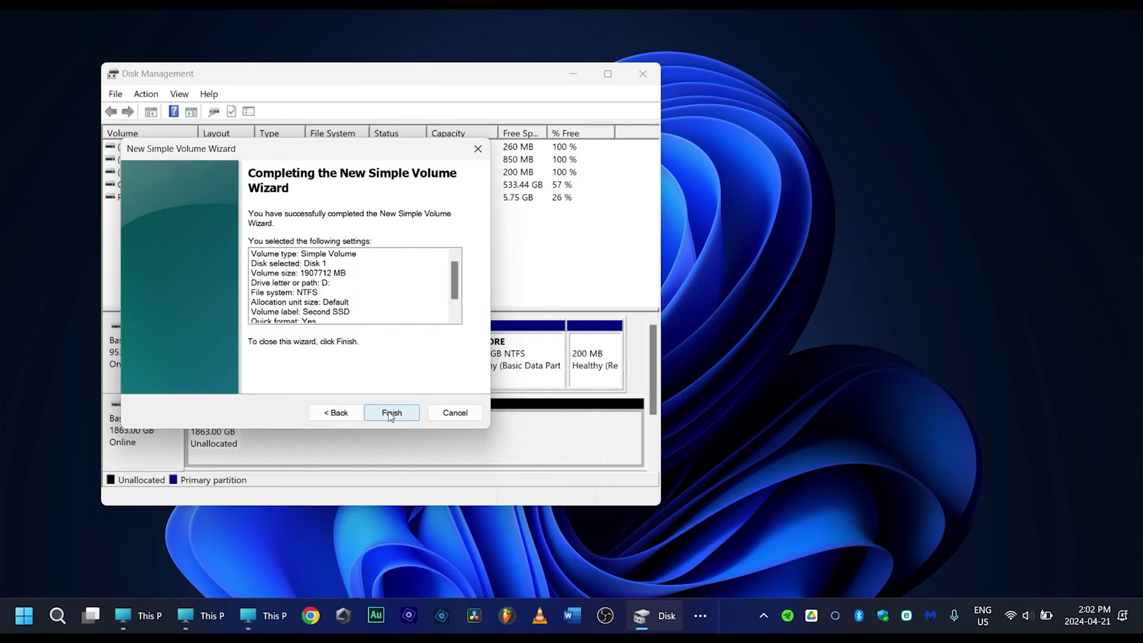
pyautogui.click(392, 412)
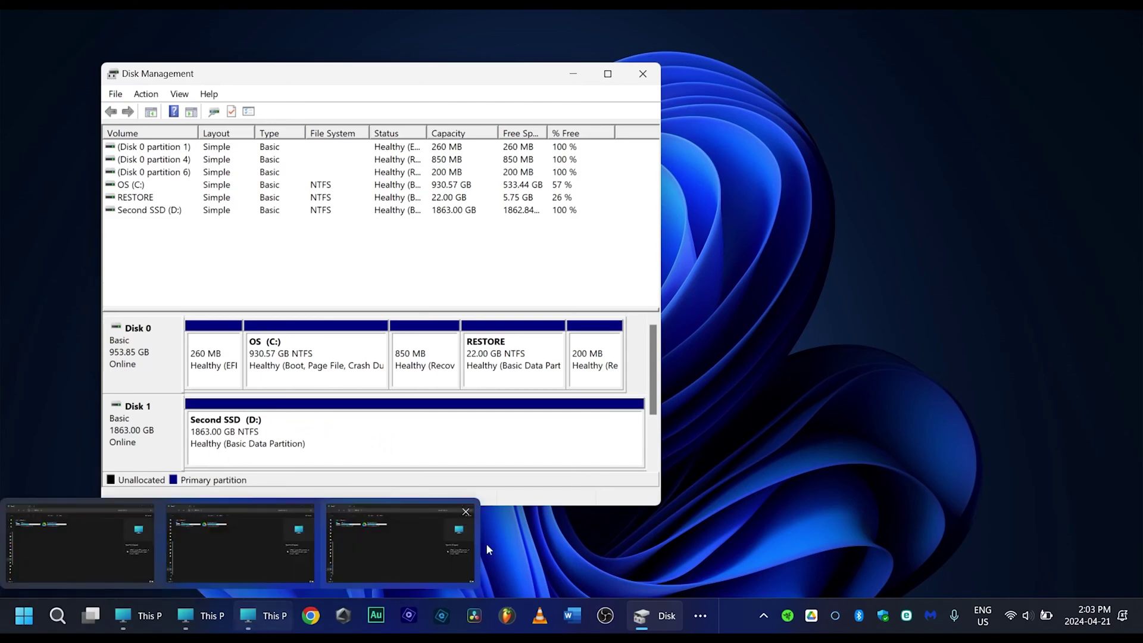
pyautogui.click(263, 615)
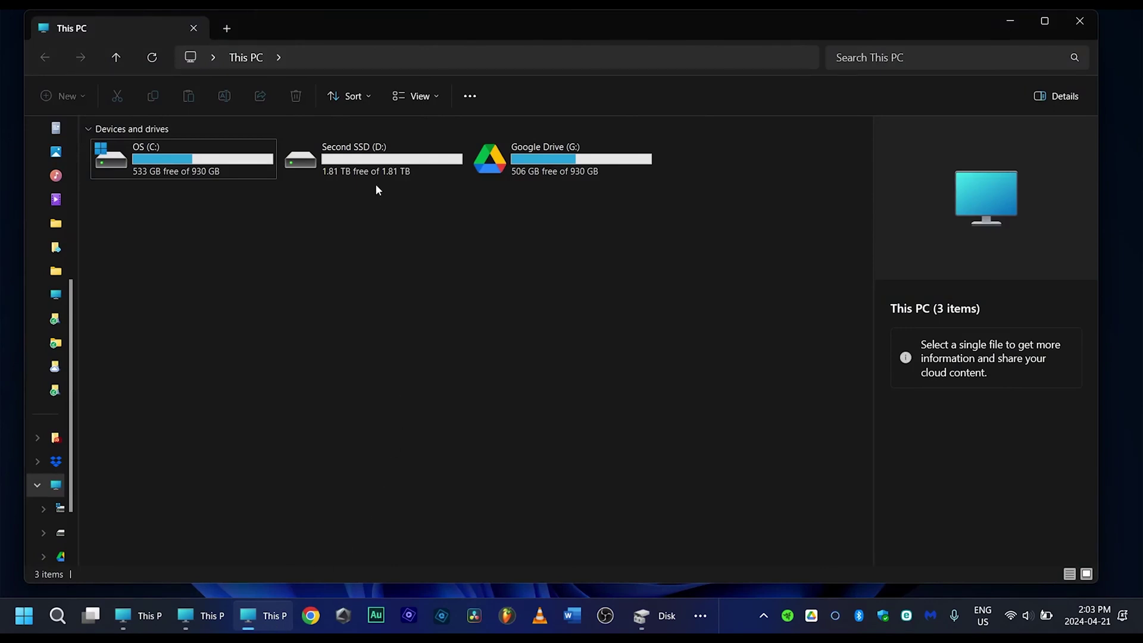